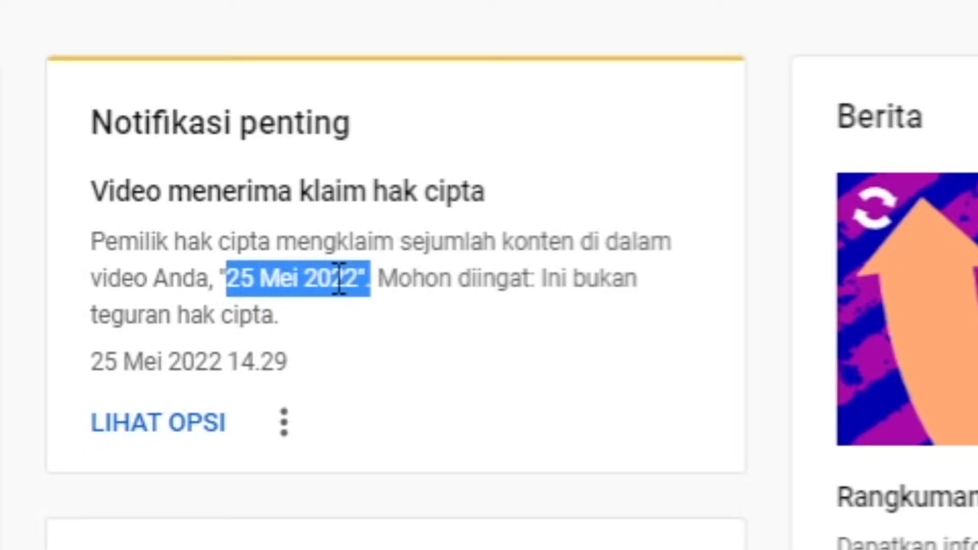
Review the copyright claim notification for the video "25 Mei 2022" and open its claim details
{"action": "left_click", "coordinate": [340, 279]}
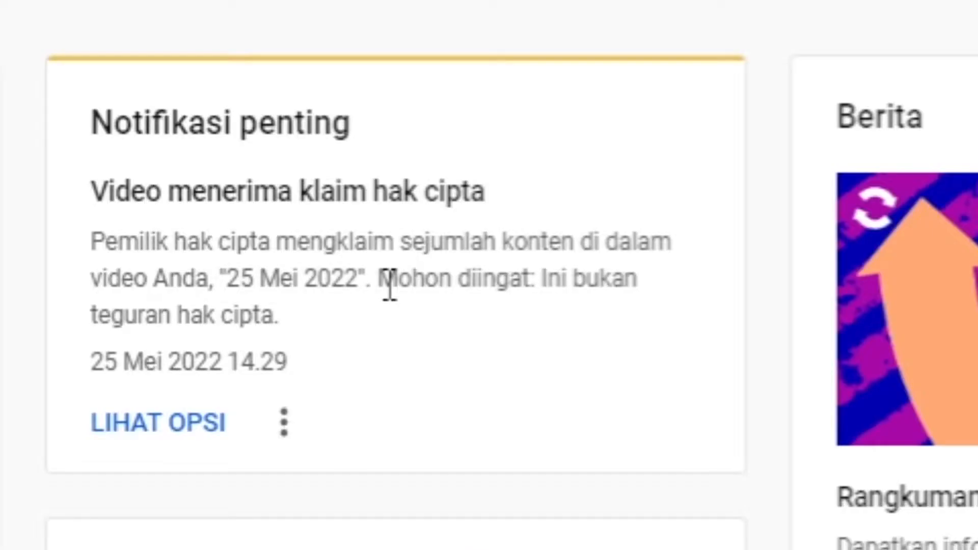
{"action": "left_click_drag", "start_coordinate": [374, 280], "coordinate": [439, 331]}
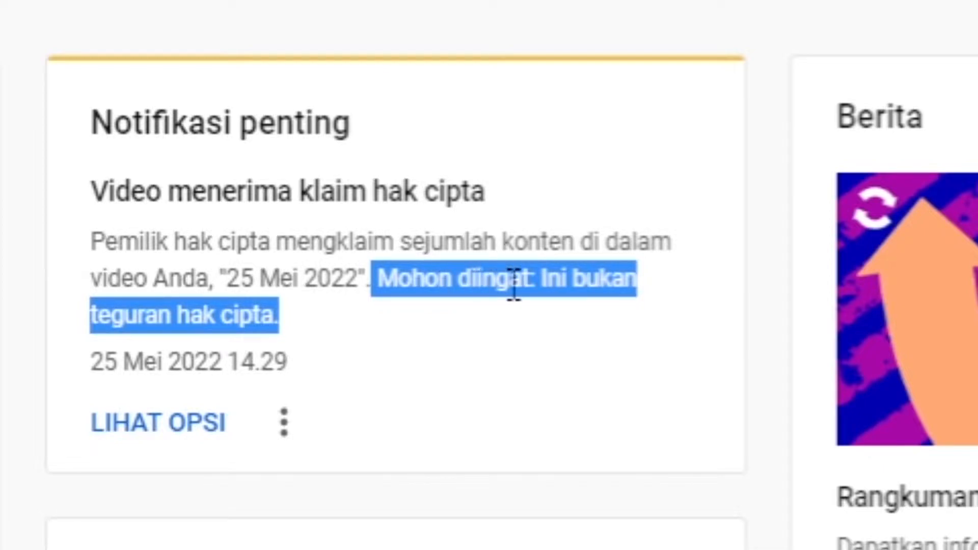
{"action": "left_click", "coordinate": [546, 280]}
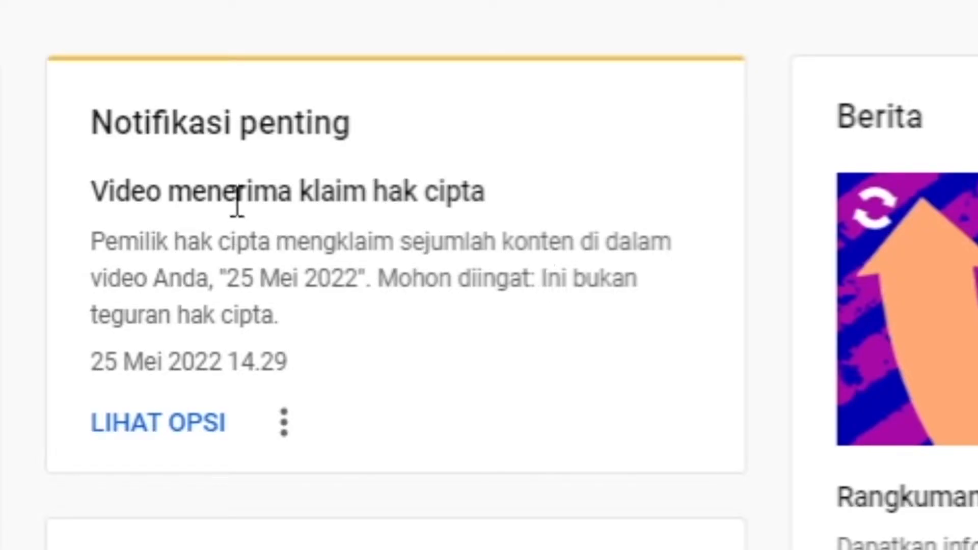
{"action": "left_click", "coordinate": [146, 425]}
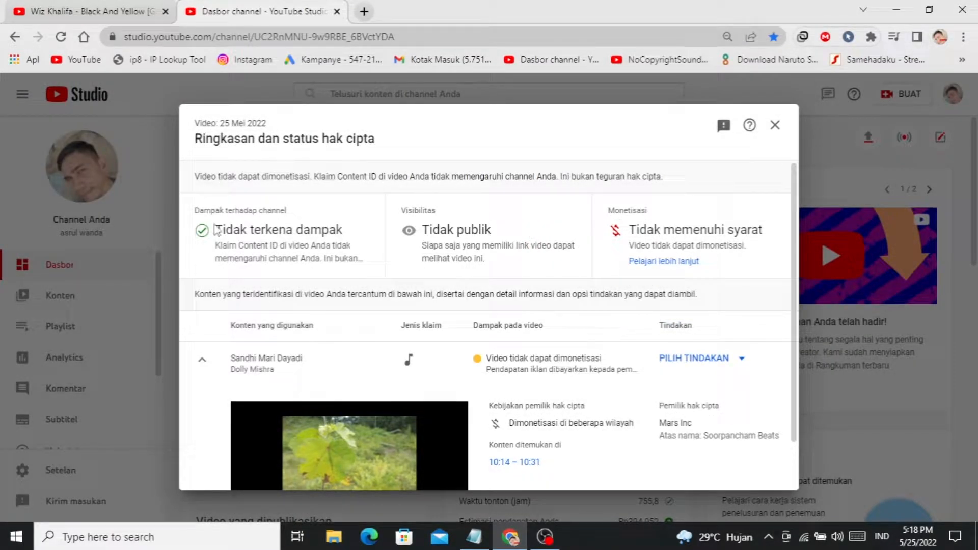
Examine the claim's impact on the channel, the video's visibility and monetisation status, and the copyright owner
{"action": "left_click_drag", "start_coordinate": [199, 212], "coordinate": [286, 211]}
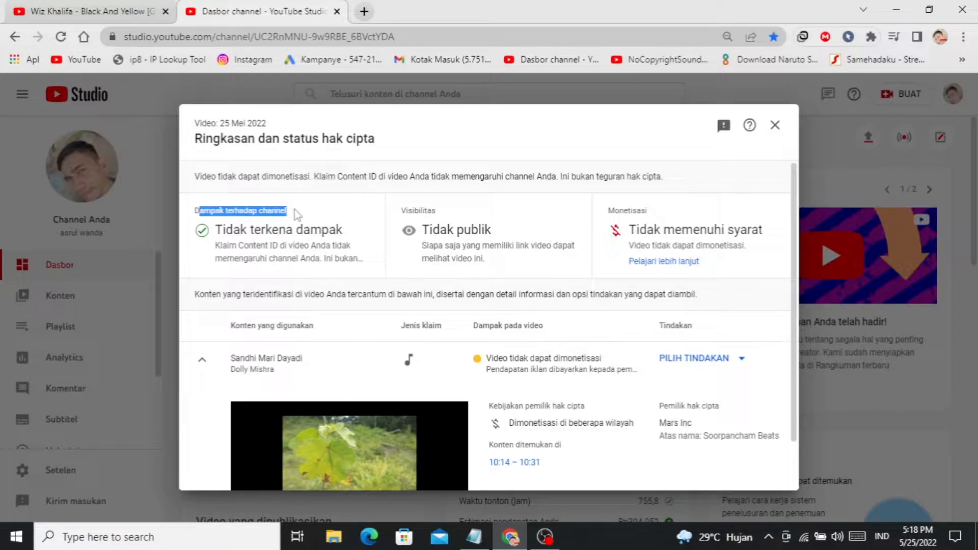
{"action": "left_click", "coordinate": [295, 213]}
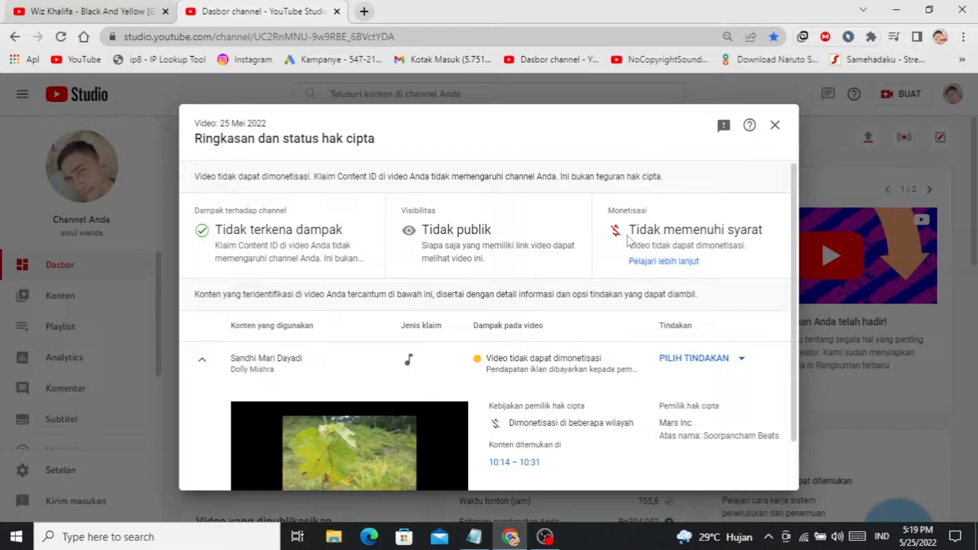
{"action": "scroll", "coordinate": [515, 292], "scroll_direction": "down", "scroll_amount": 1}
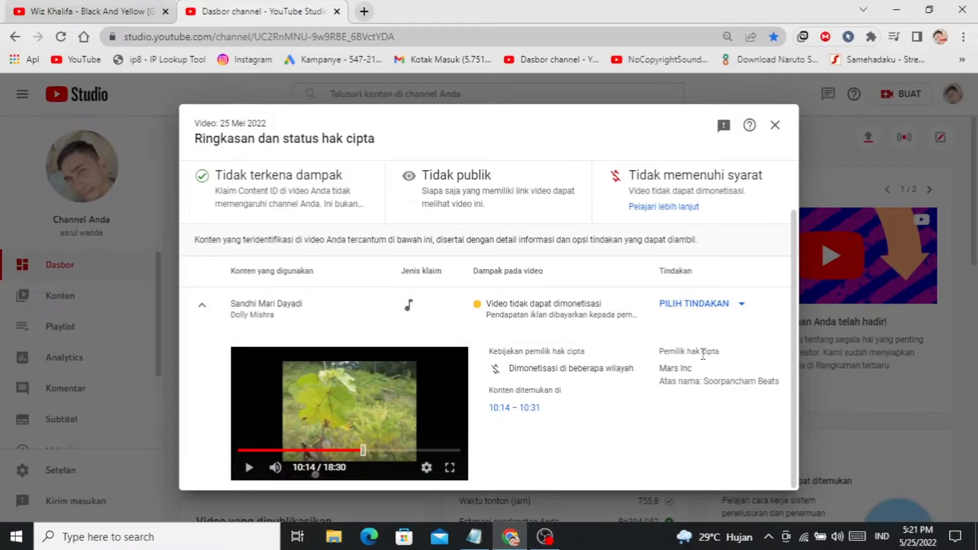
{"action": "left_click_drag", "start_coordinate": [658, 367], "coordinate": [750, 414]}
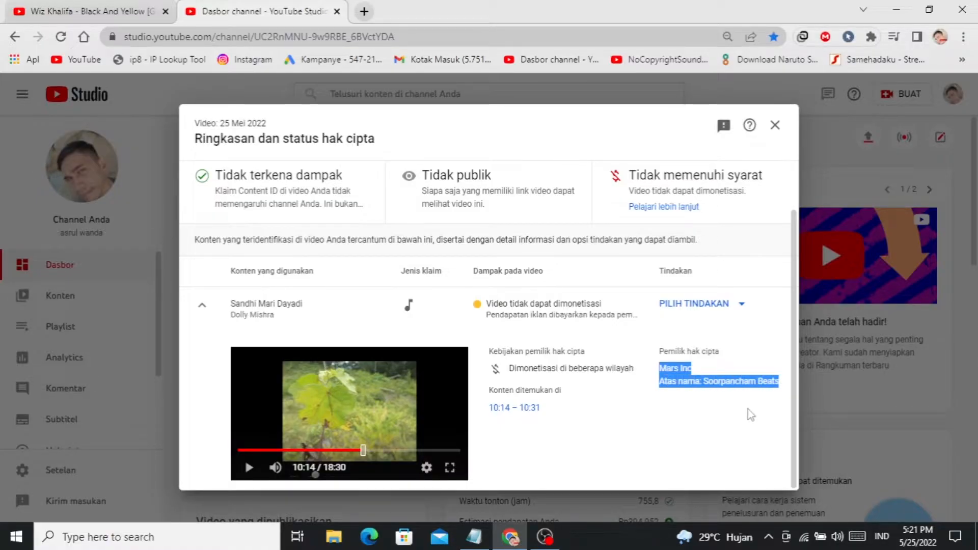
{"action": "left_click", "coordinate": [750, 415]}
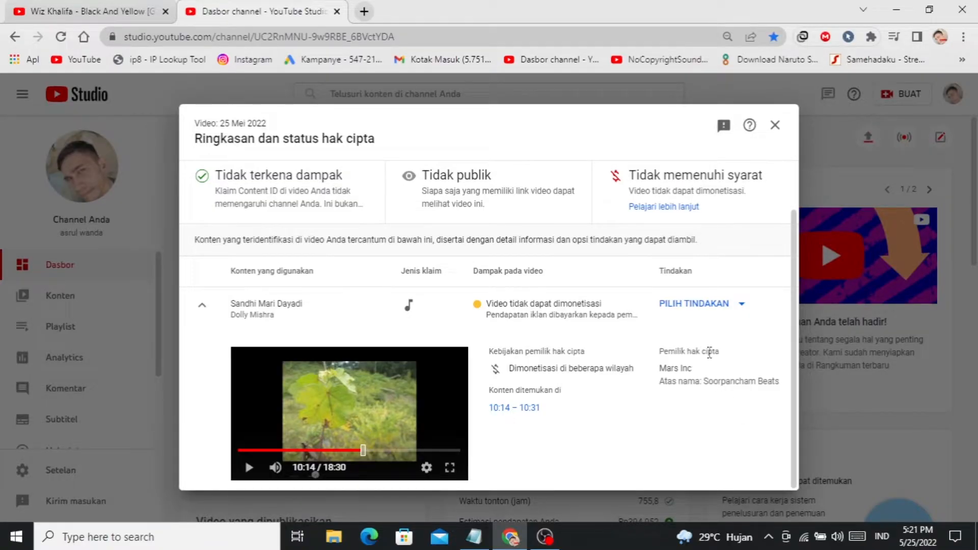
Choose replacing the song as the claim action and add the free track "As You Fade Away" to the video
{"action": "left_click", "coordinate": [727, 305]}
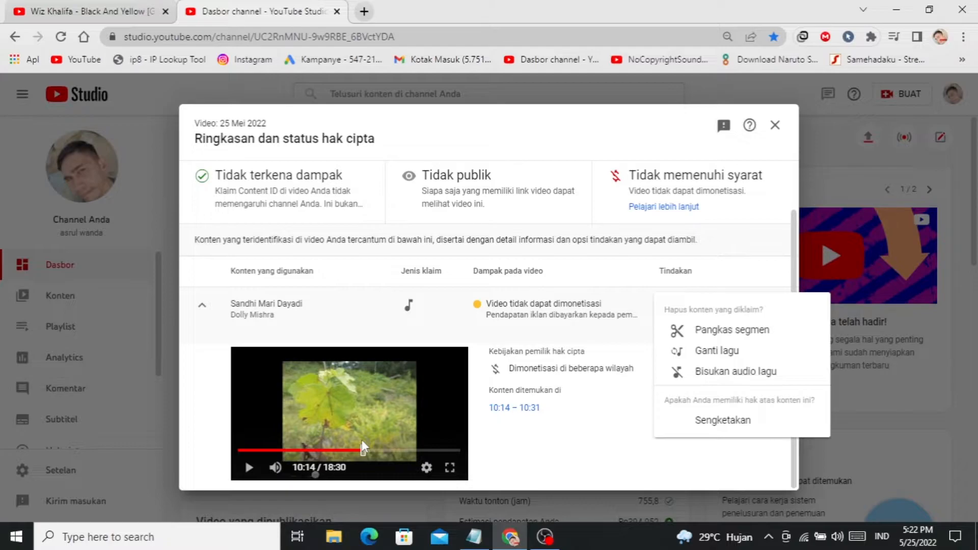
{"action": "left_click", "coordinate": [731, 355]}
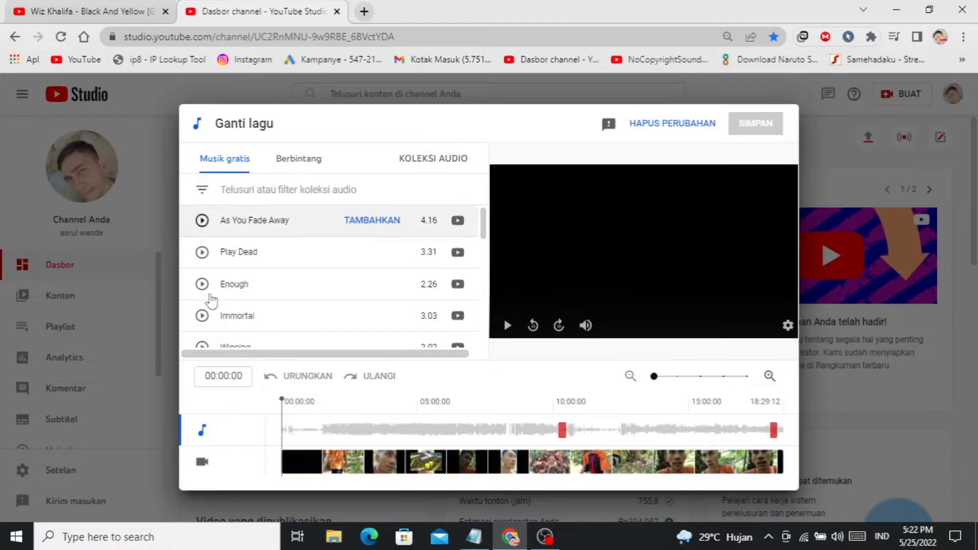
{"action": "left_click", "coordinate": [202, 220]}
{"action": "left_click", "coordinate": [379, 229]}
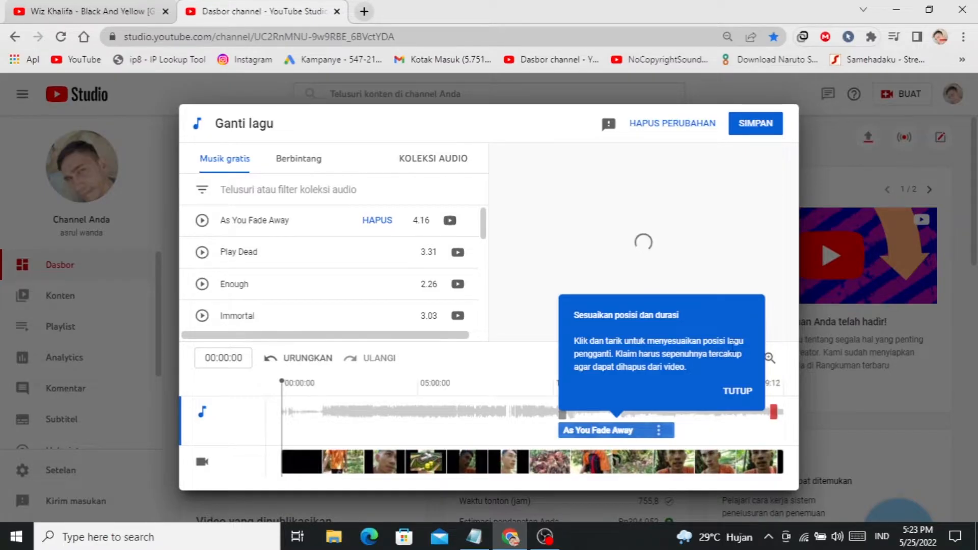
{"action": "left_click", "coordinate": [737, 391]}
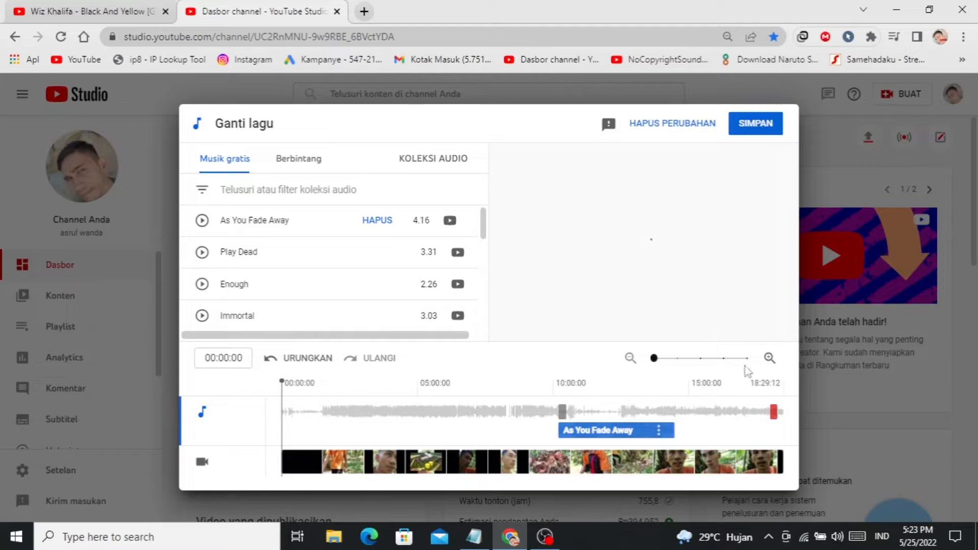
Roughly shorten the "As You Fade Away" clip so it ends at about 10:55, past the first claimed segment
{"action": "left_click", "coordinate": [566, 382]}
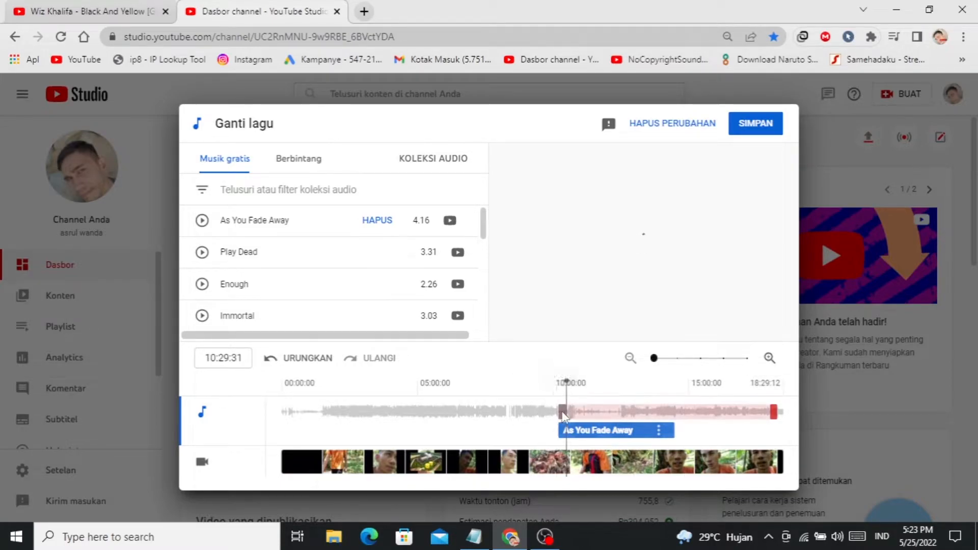
{"action": "mouse_move", "coordinate": [563, 413]}
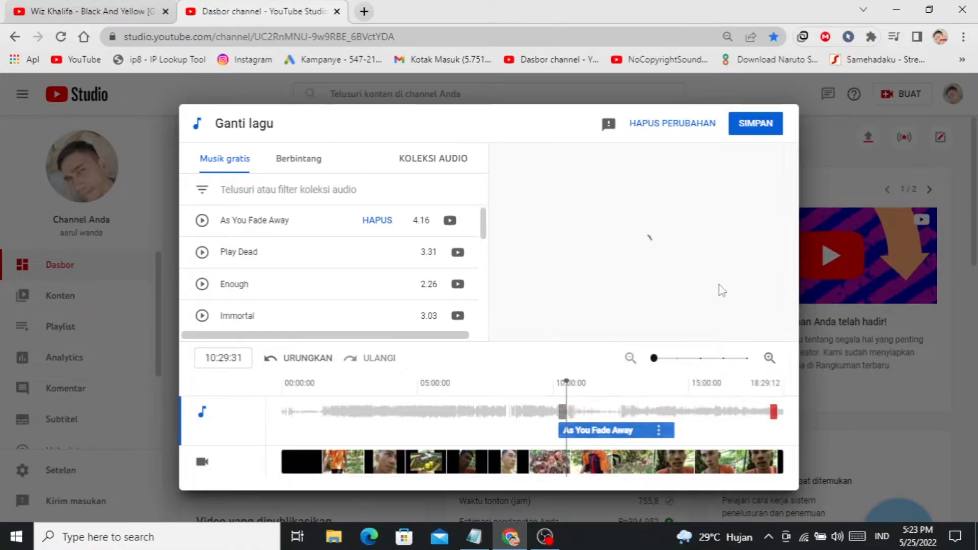
{"action": "left_click", "coordinate": [769, 358]}
{"action": "left_click", "coordinate": [769, 358]}
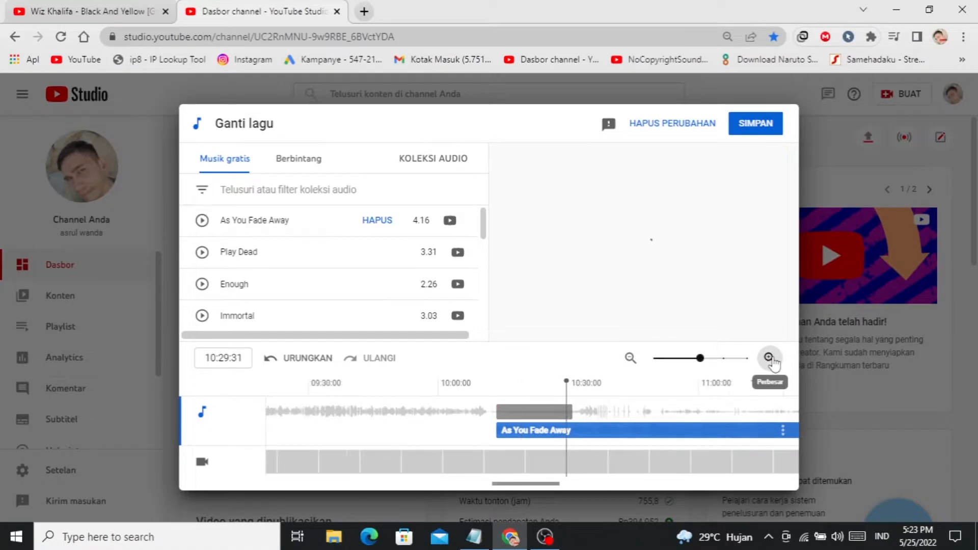
{"action": "left_click", "coordinate": [769, 358]}
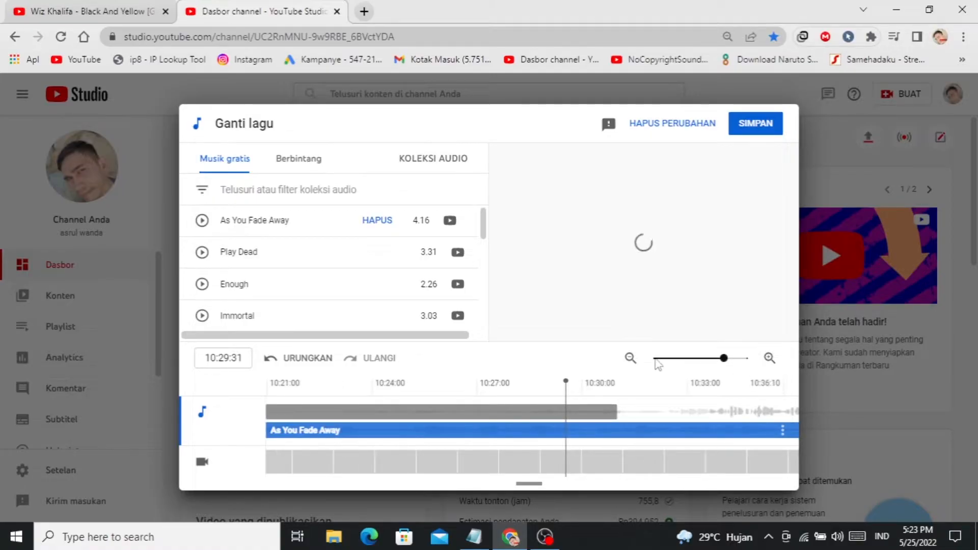
{"action": "left_click", "coordinate": [630, 357]}
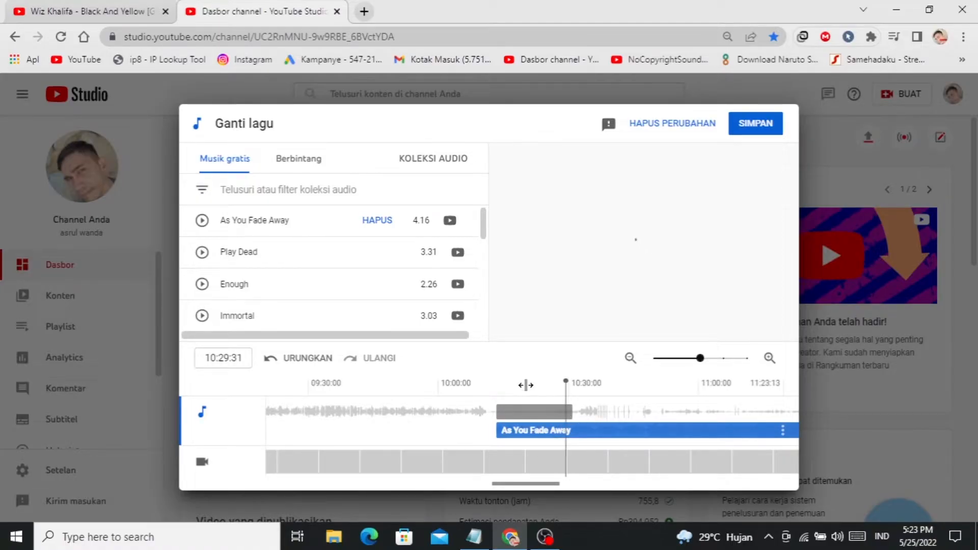
{"action": "left_click_drag", "start_coordinate": [673, 432], "coordinate": [578, 439]}
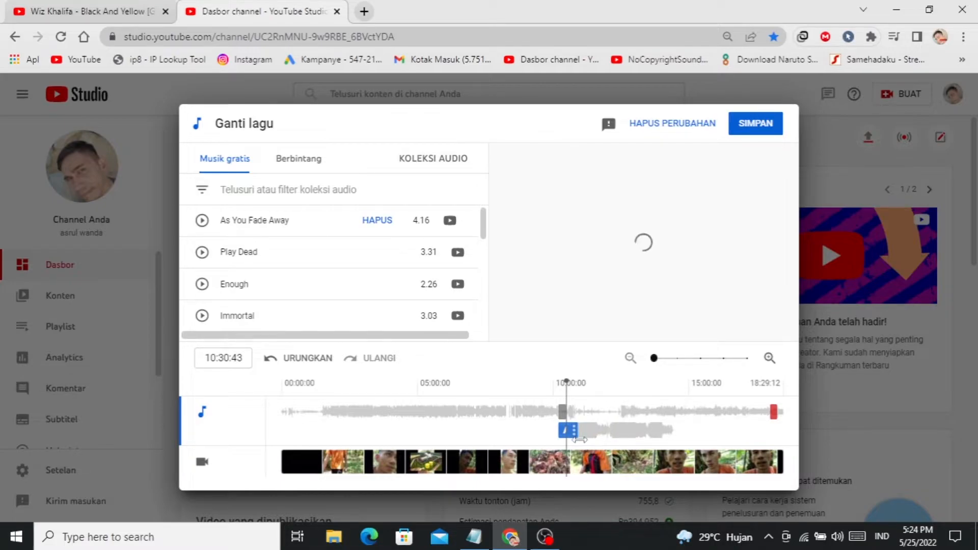
Trim the end of the "As You Fade Away" clip to match the end of the first claimed segment, at about 10:31
{"action": "left_click", "coordinate": [768, 358]}
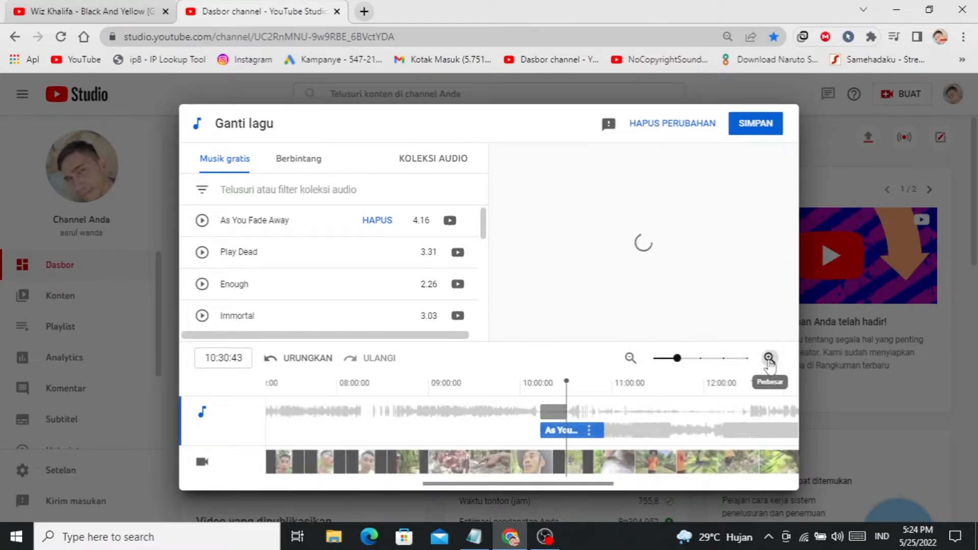
{"action": "left_click", "coordinate": [769, 358]}
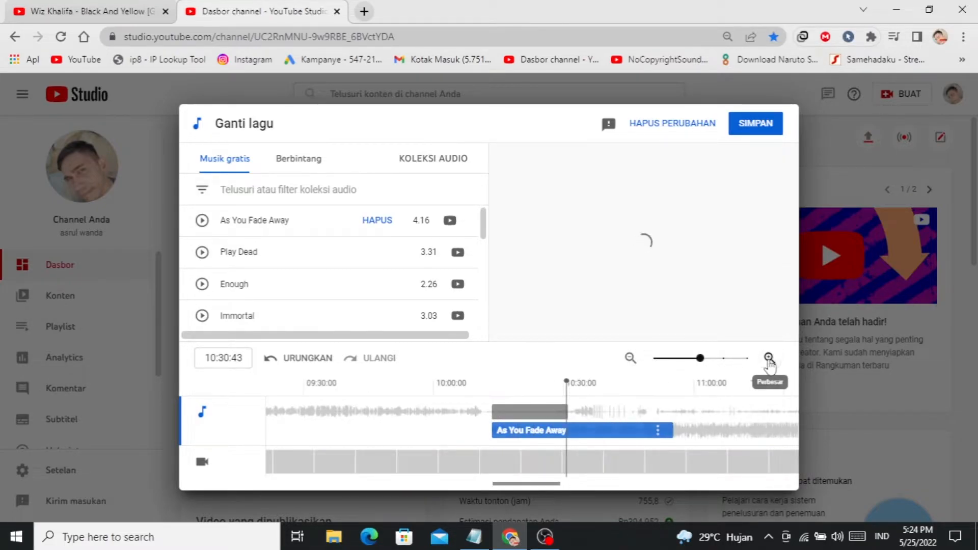
{"action": "left_click", "coordinate": [657, 432]}
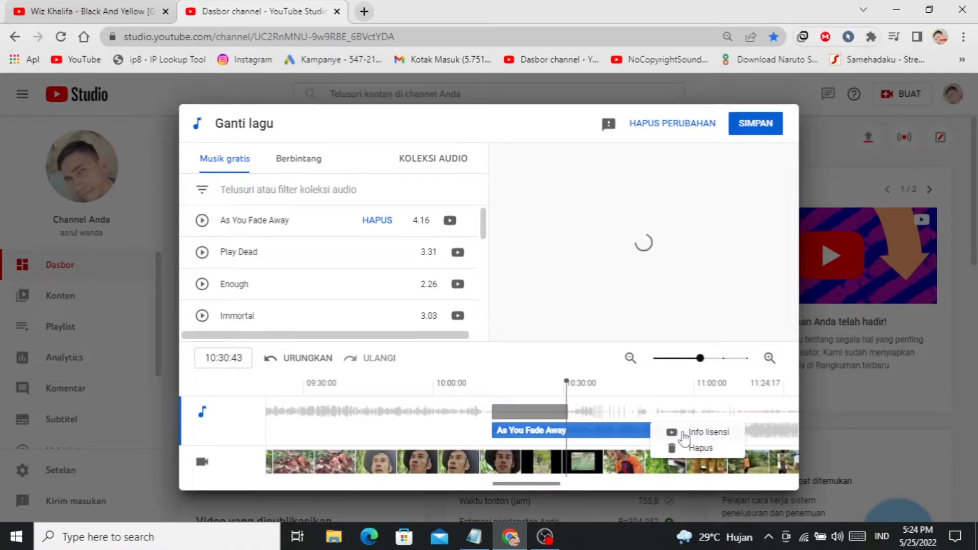
{"action": "left_click", "coordinate": [669, 392]}
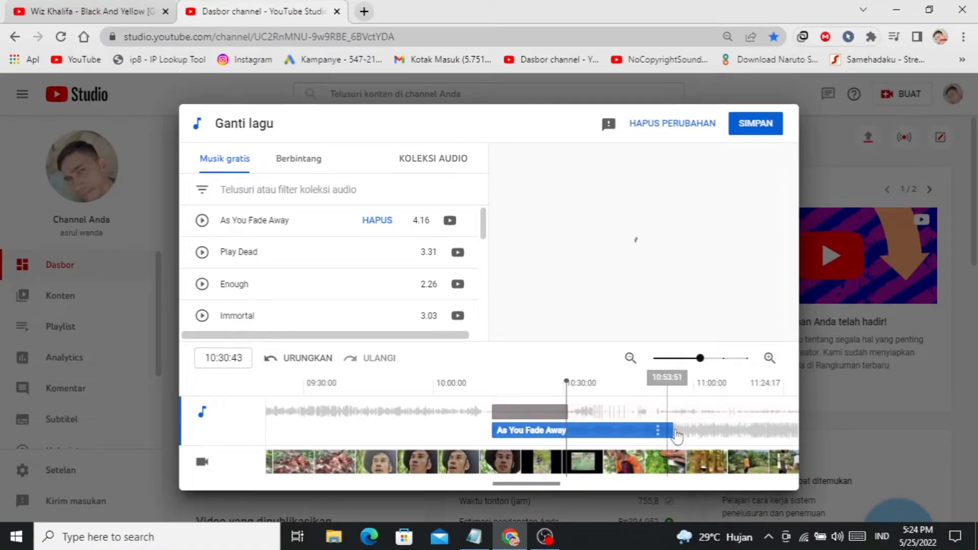
{"action": "left_click_drag", "start_coordinate": [675, 429], "coordinate": [557, 431]}
{"action": "mouse_move", "coordinate": [561, 410]}
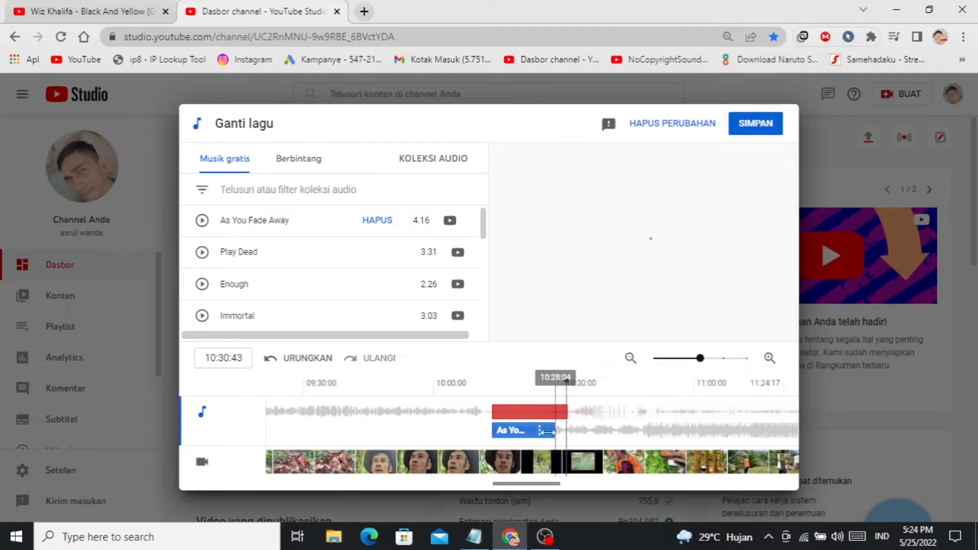
{"action": "left_click_drag", "start_coordinate": [555, 433], "coordinate": [573, 432]}
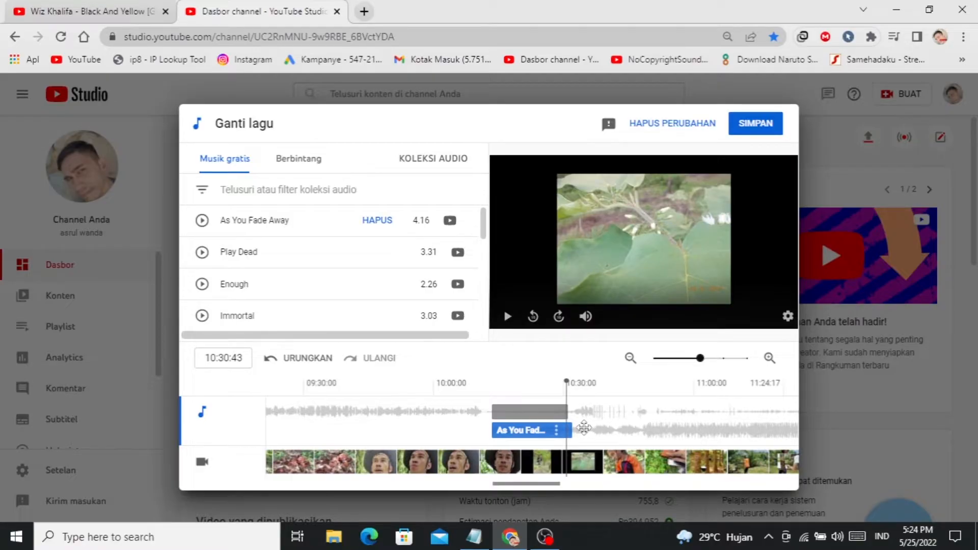
{"action": "left_click_drag", "start_coordinate": [570, 431], "coordinate": [570, 433]}
Place the playhead at the start of the second claimed segment near the video's end, at 18:01:29
{"action": "left_click", "coordinate": [629, 358]}
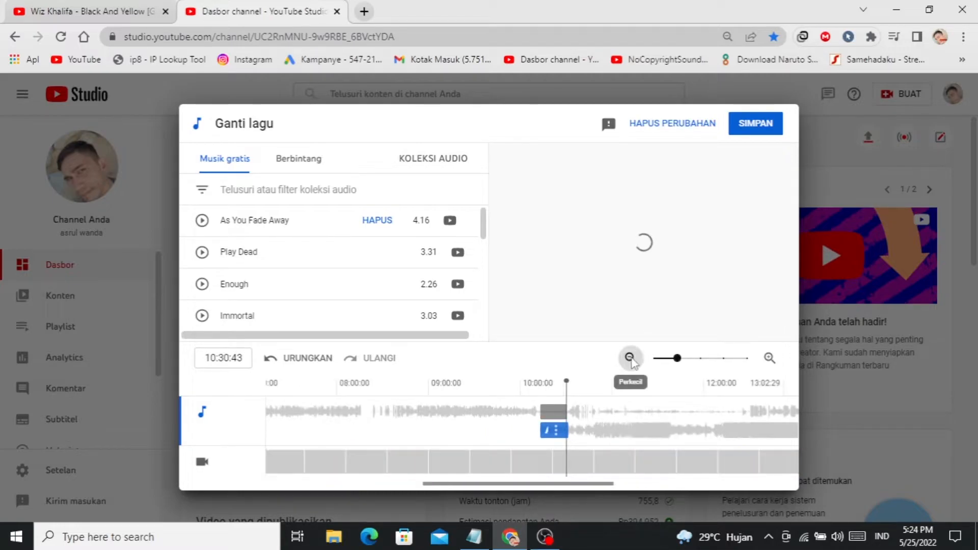
{"action": "left_click", "coordinate": [630, 358]}
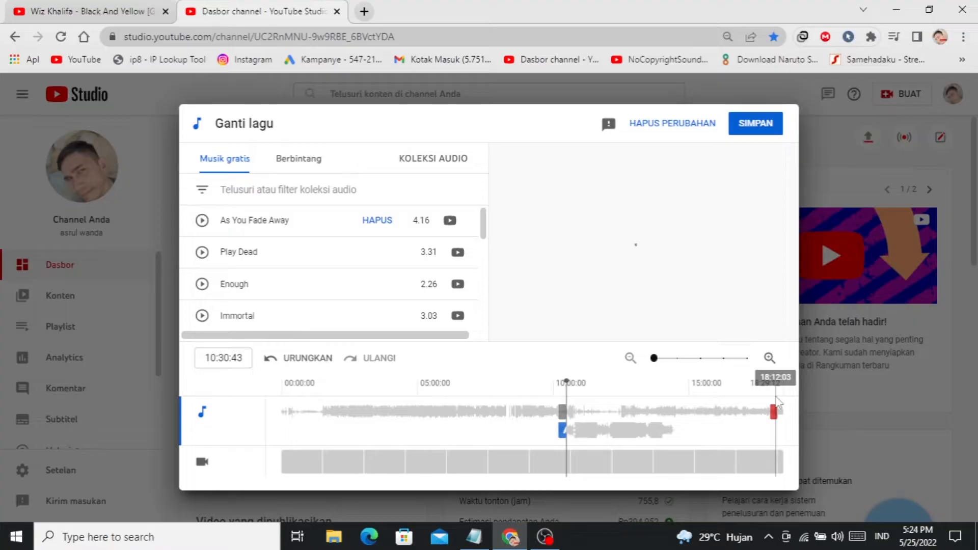
{"action": "left_click", "coordinate": [775, 396]}
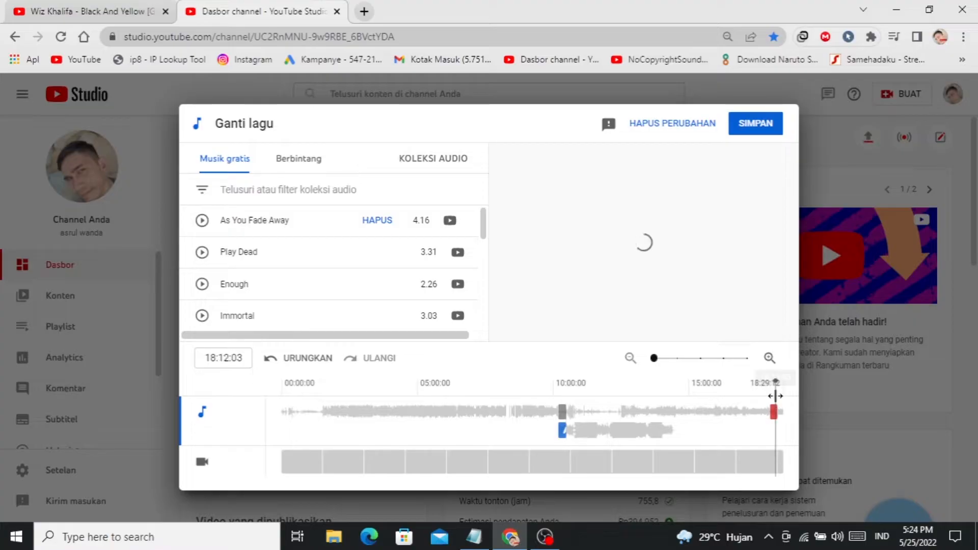
{"action": "left_click", "coordinate": [769, 358]}
{"action": "left_click", "coordinate": [768, 358]}
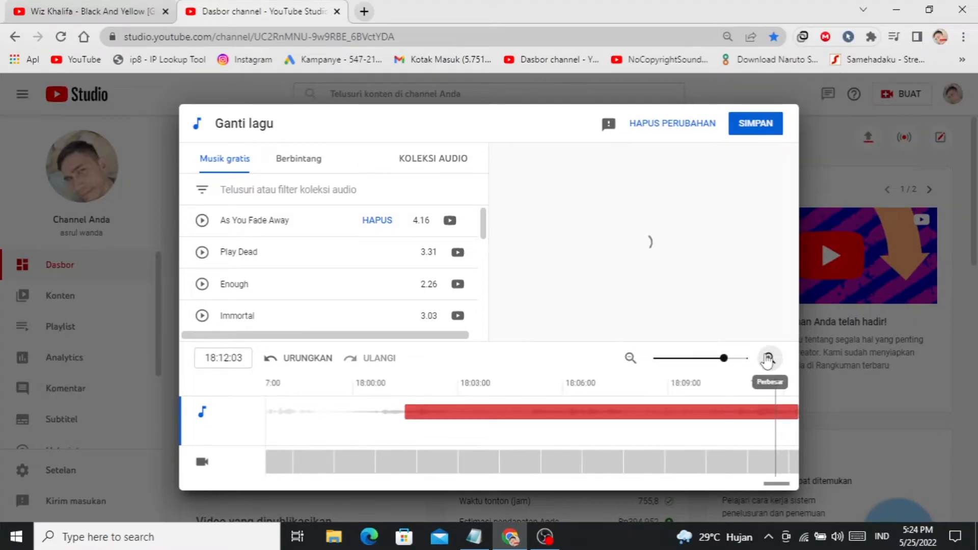
{"action": "left_click", "coordinate": [630, 358]}
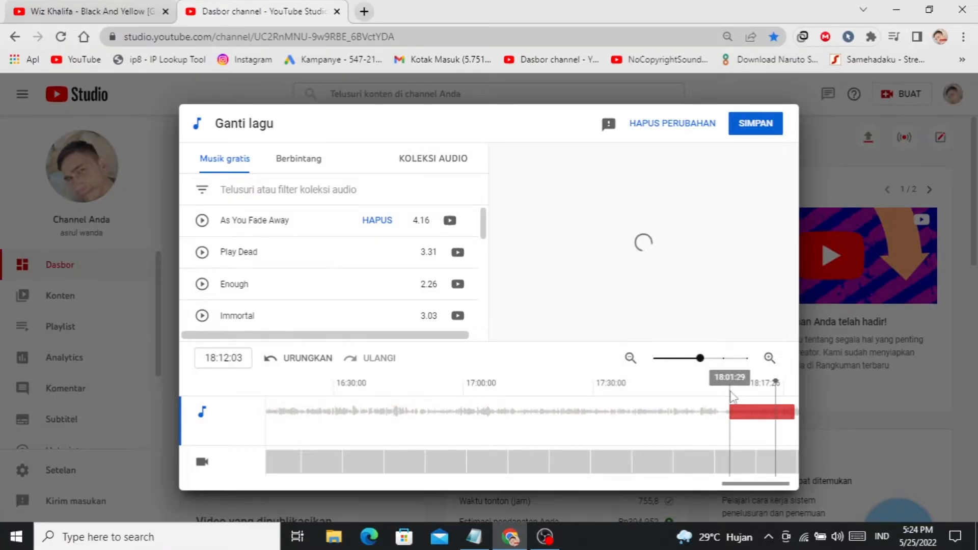
{"action": "left_click", "coordinate": [731, 393]}
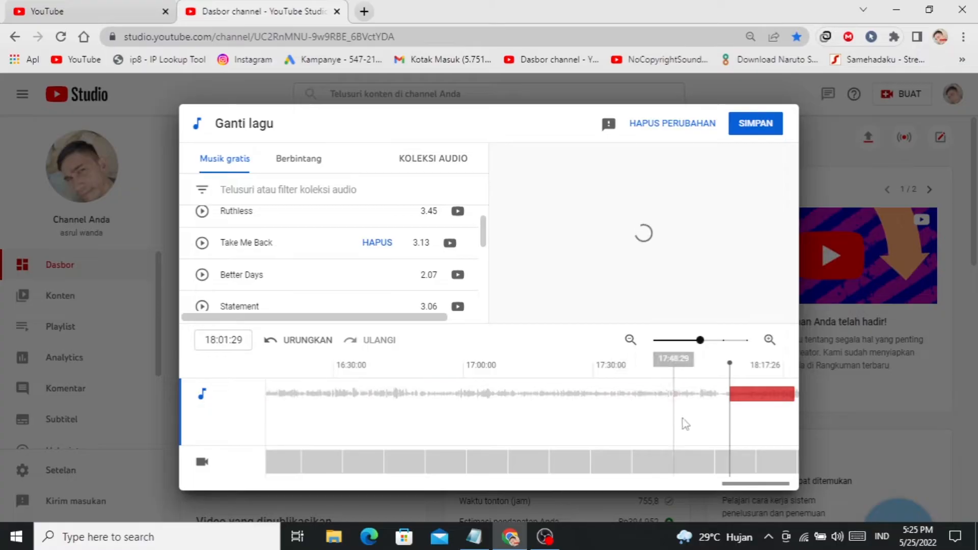
Move the "Take Me Back" clip along the timeline so it covers the second claimed segment near the video's end
{"action": "scroll", "coordinate": [291, 292], "scroll_direction": "up", "scroll_amount": 2}
{"action": "scroll", "coordinate": [286, 286], "scroll_direction": "down", "scroll_amount": 2}
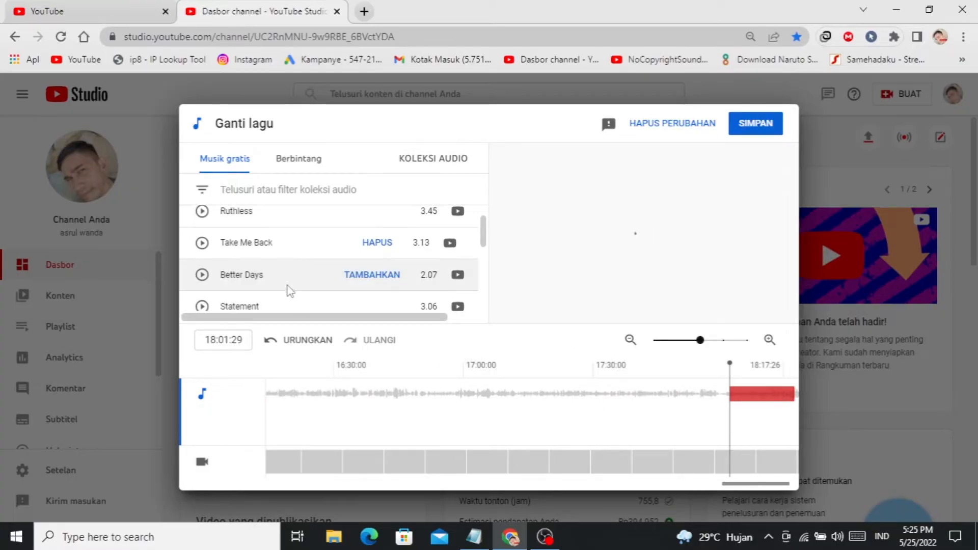
{"action": "left_click", "coordinate": [630, 341]}
{"action": "left_click", "coordinate": [630, 341]}
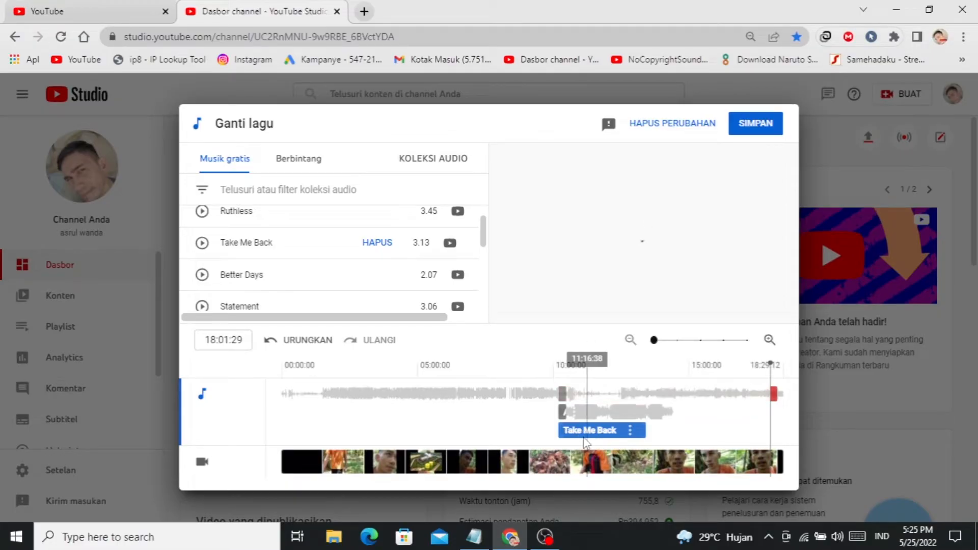
{"action": "left_click_drag", "start_coordinate": [583, 436], "coordinate": [746, 417]}
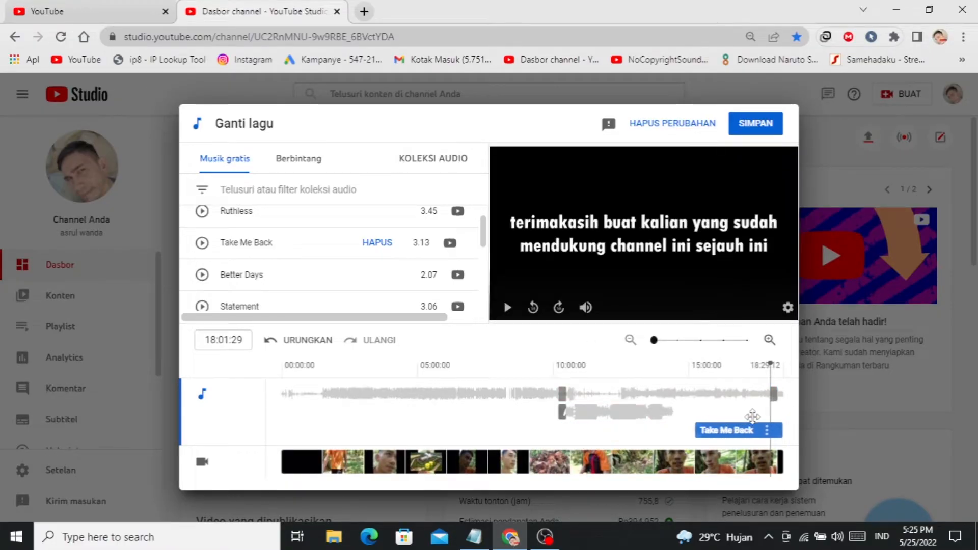
{"action": "left_click", "coordinate": [769, 340]}
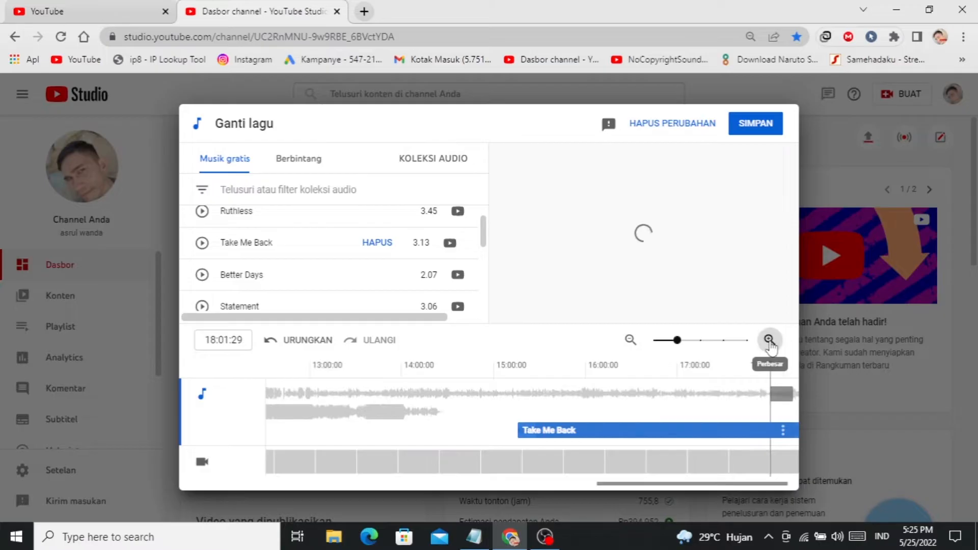
Roughly shorten the "Take Me Back" clip so it starts at about 17:40, just before the second claimed segment
{"action": "left_click", "coordinate": [769, 339]}
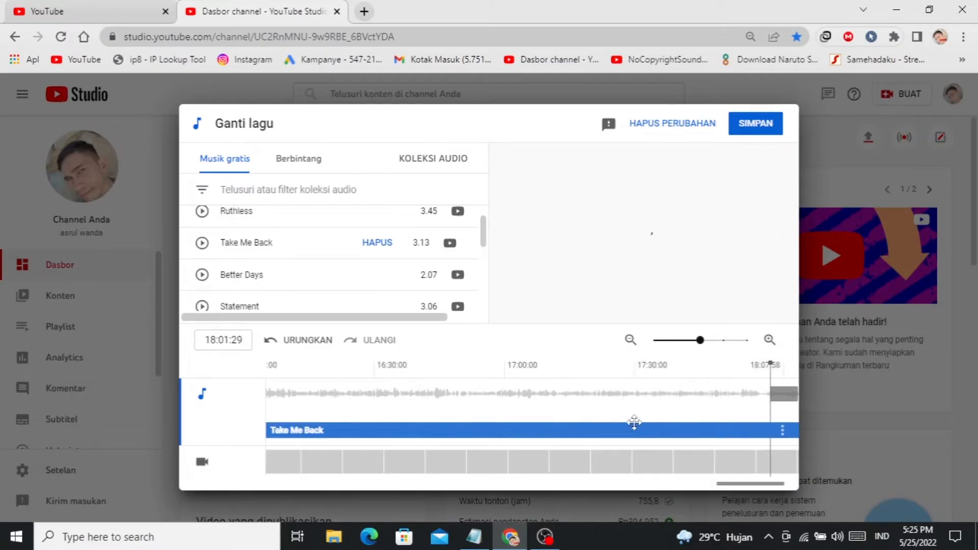
{"action": "left_click", "coordinate": [630, 339]}
{"action": "left_click", "coordinate": [630, 339]}
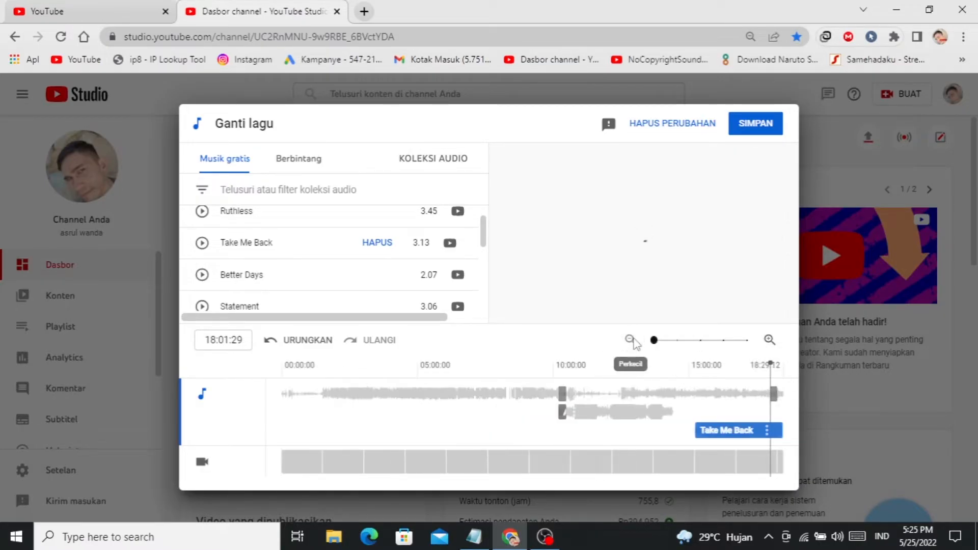
{"action": "left_click_drag", "start_coordinate": [785, 438], "coordinate": [778, 418]}
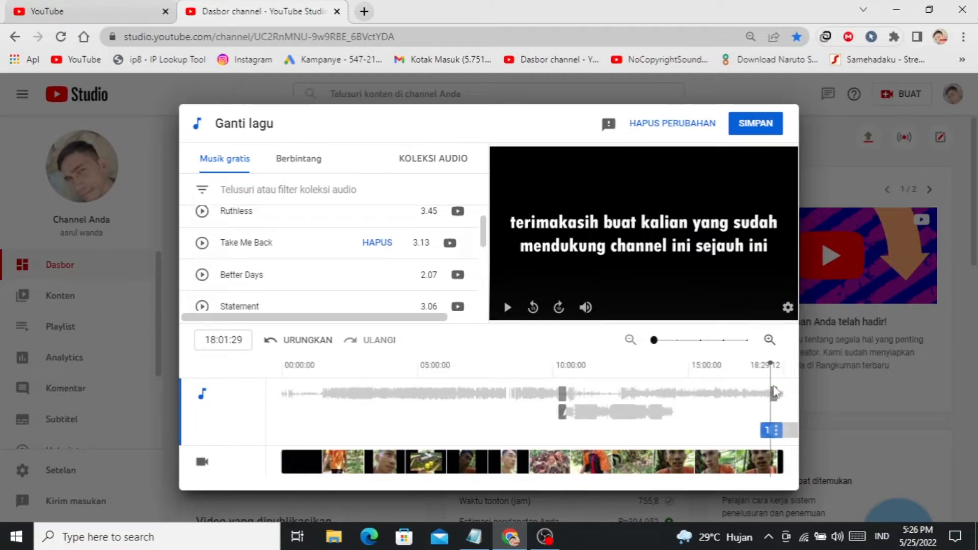
Trim the "Take Me Back" clip to fit the second claimed segment near the video's end
{"action": "left_click", "coordinate": [769, 339]}
{"action": "left_click", "coordinate": [769, 340]}
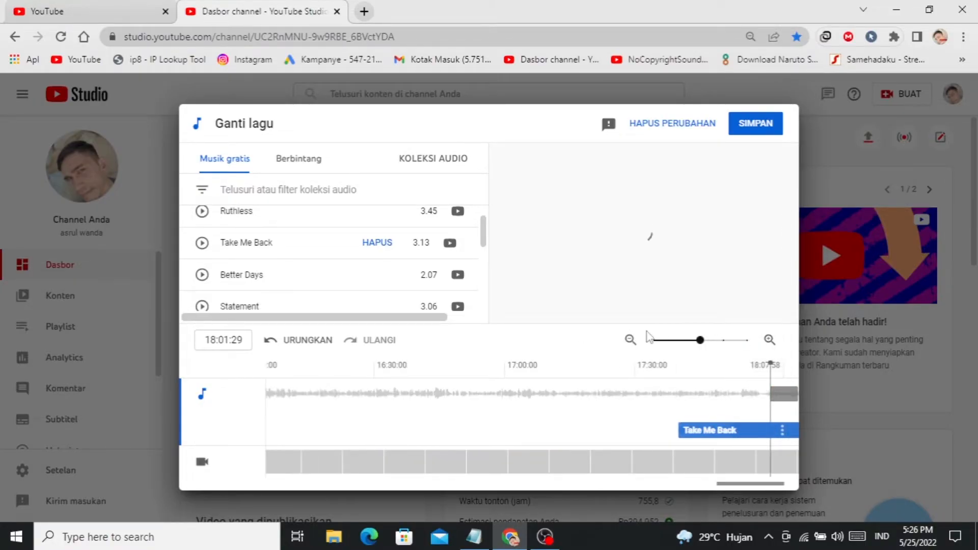
{"action": "left_click", "coordinate": [631, 340]}
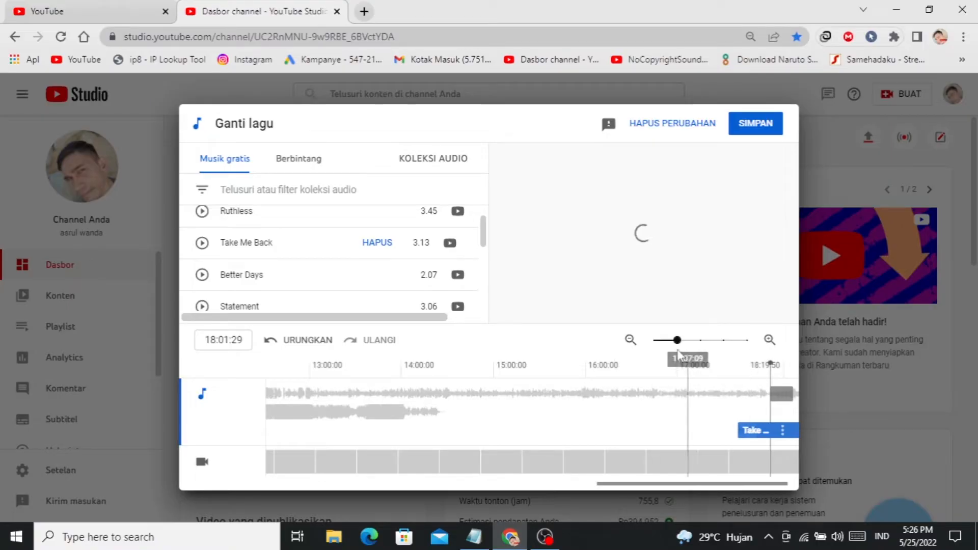
{"action": "left_click", "coordinate": [631, 339]}
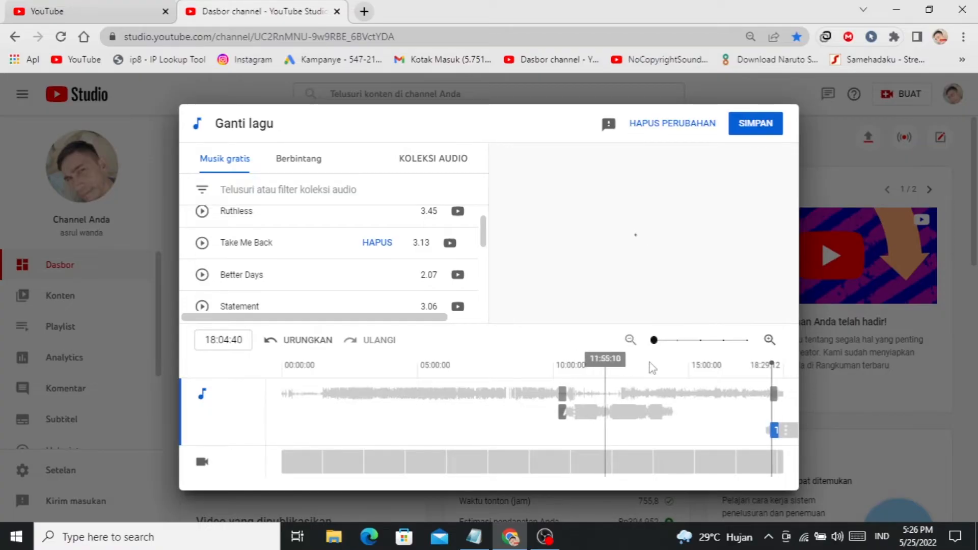
{"action": "mouse_move", "coordinate": [775, 396]}
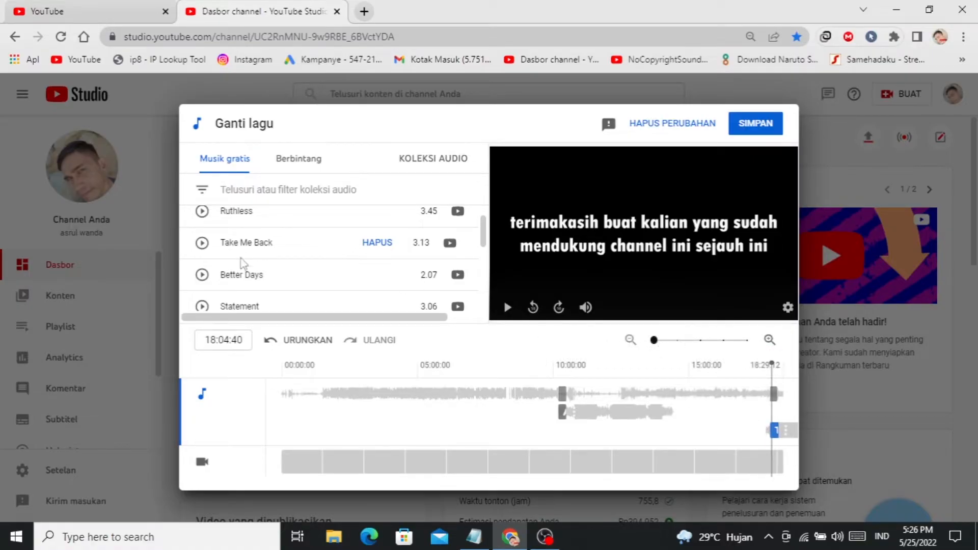
Save and confirm the song replacement, and close the video's copyright summary
{"action": "left_click", "coordinate": [768, 131]}
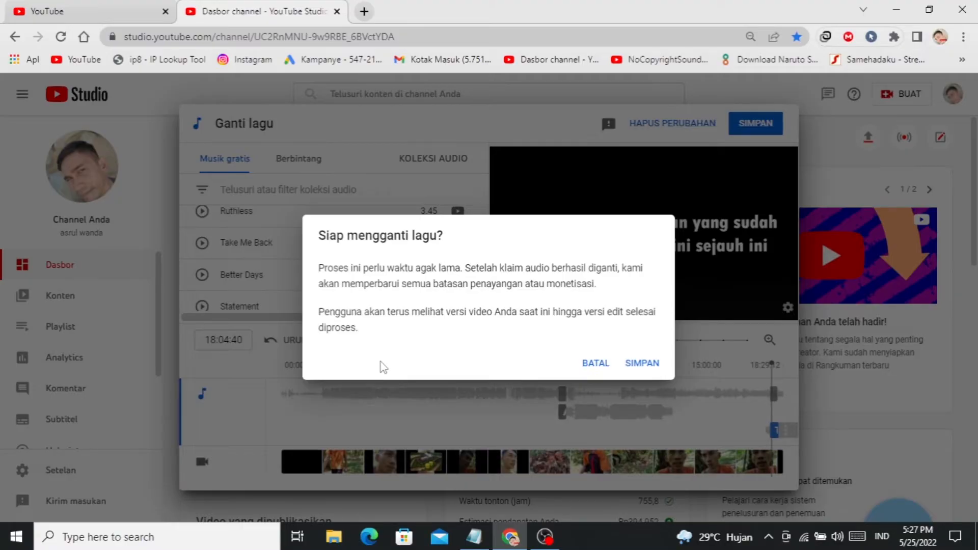
{"action": "left_click", "coordinate": [643, 362]}
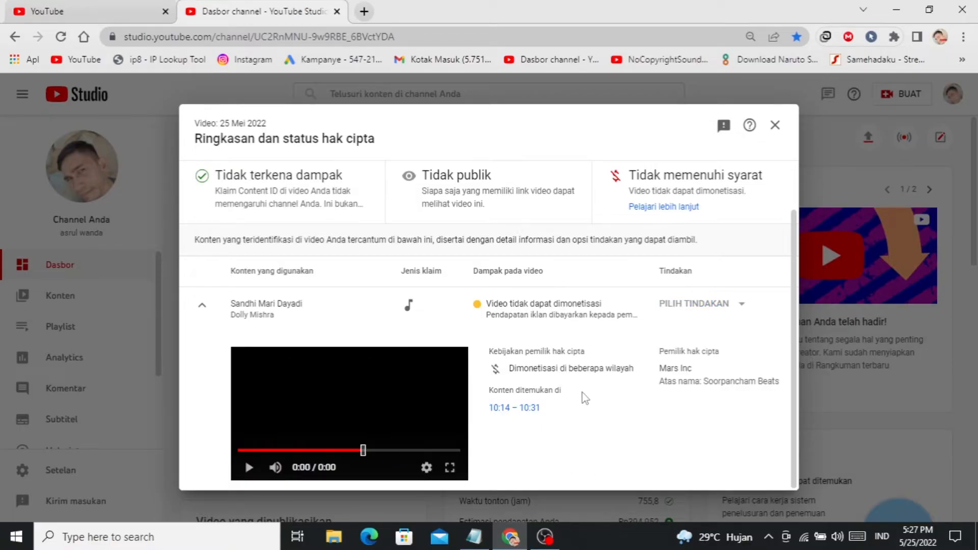
{"action": "left_click", "coordinate": [773, 128]}
Open the channel's content list and check the edited video's monetization and restriction status
{"action": "left_click", "coordinate": [61, 300]}
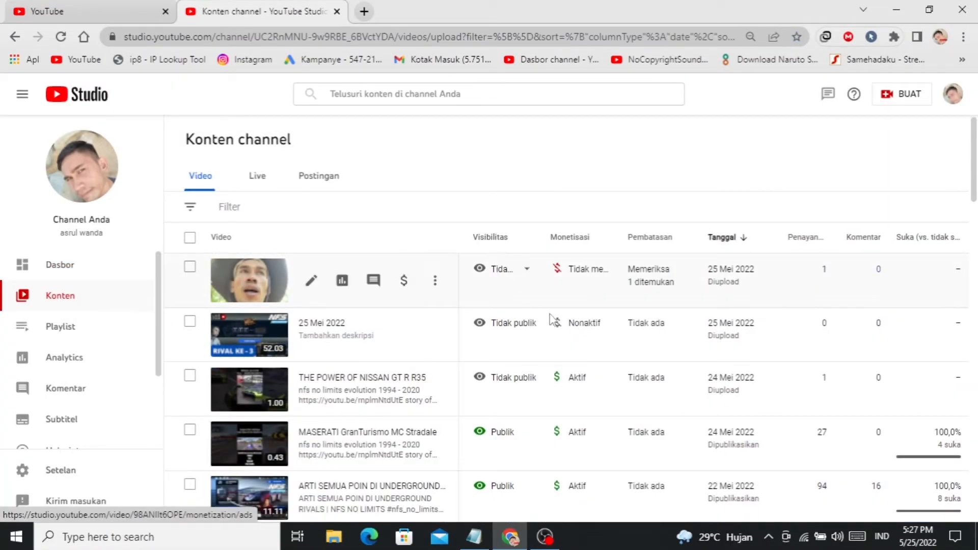
{"action": "mouse_move", "coordinate": [572, 297]}
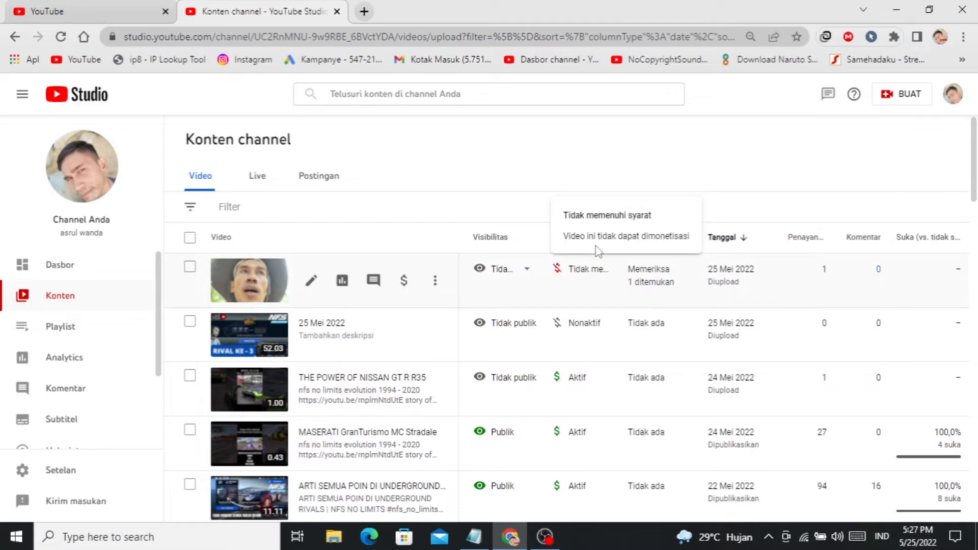
{"action": "mouse_move", "coordinate": [578, 324]}
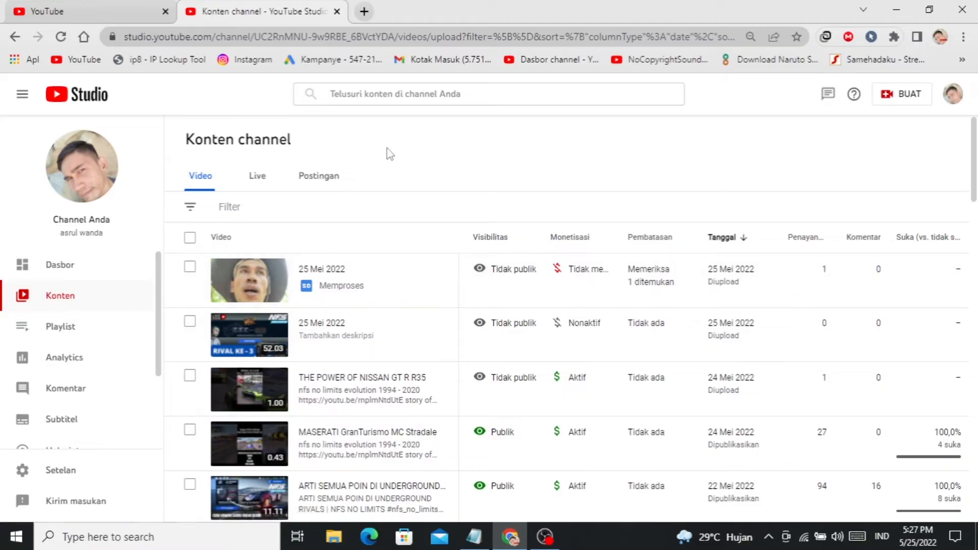
{"action": "mouse_move", "coordinate": [580, 270]}
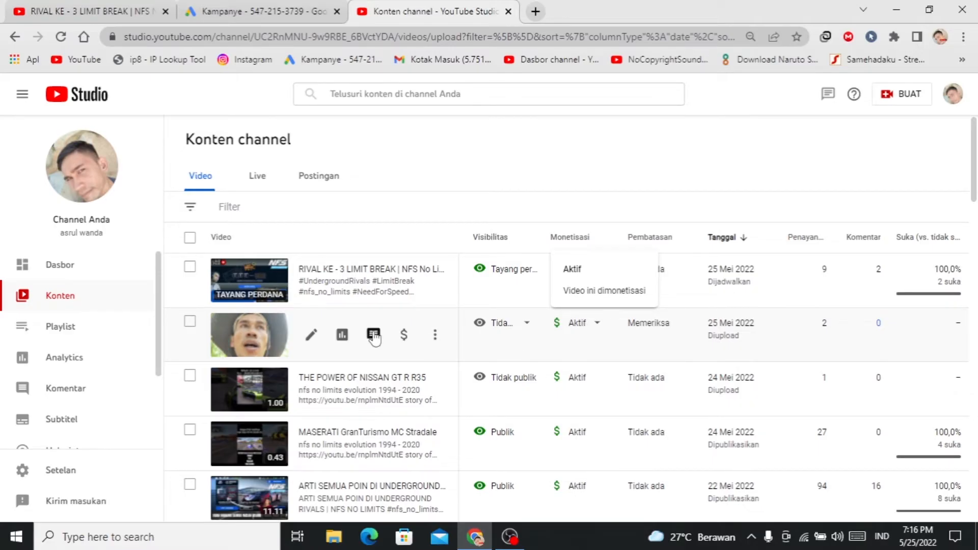
{"action": "mouse_move", "coordinate": [658, 328]}
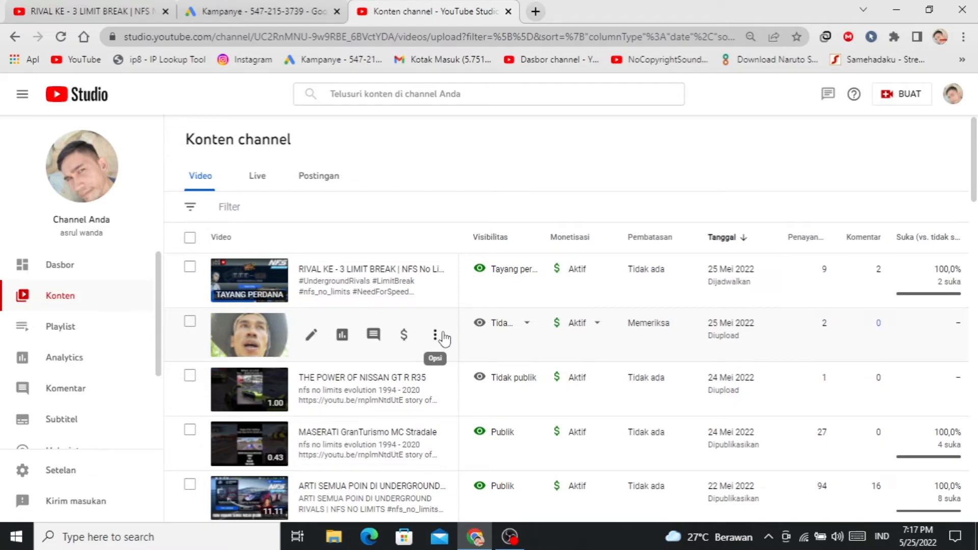
{"action": "mouse_move", "coordinate": [579, 328]}
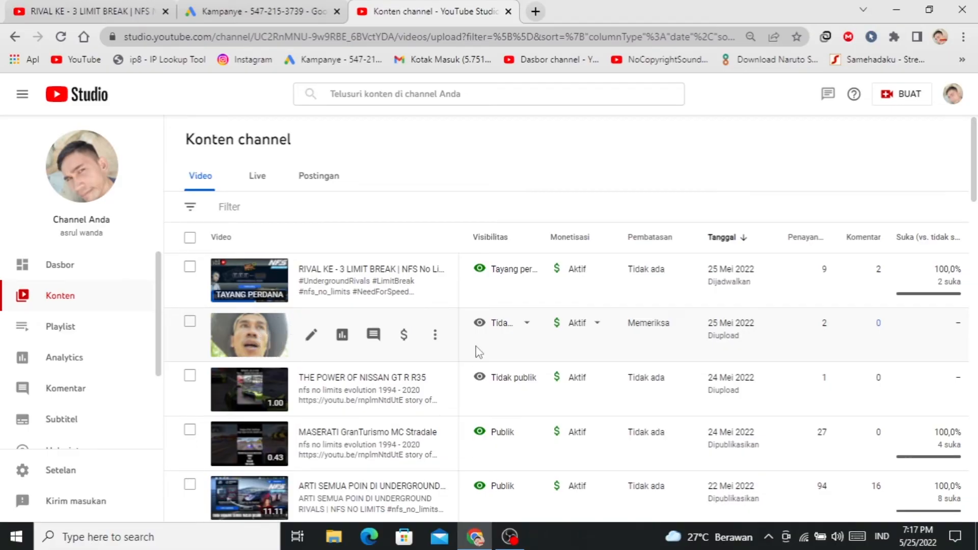
{"action": "mouse_move", "coordinate": [504, 342]}
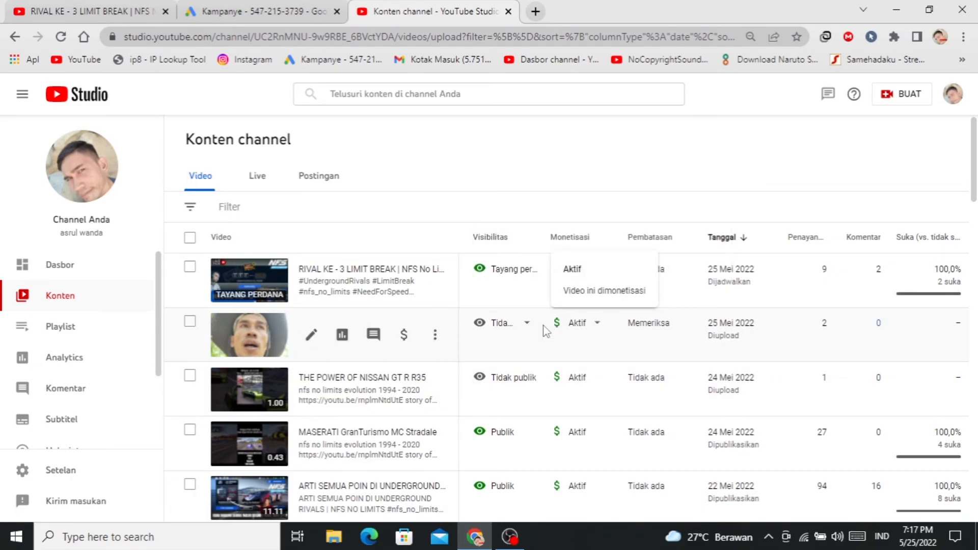
{"action": "mouse_move", "coordinate": [665, 326]}
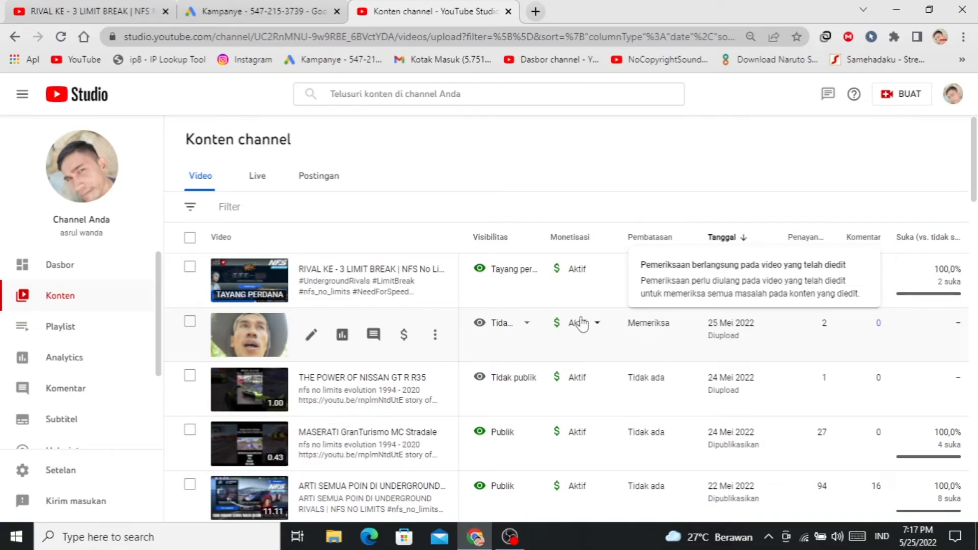
{"action": "mouse_move", "coordinate": [589, 324]}
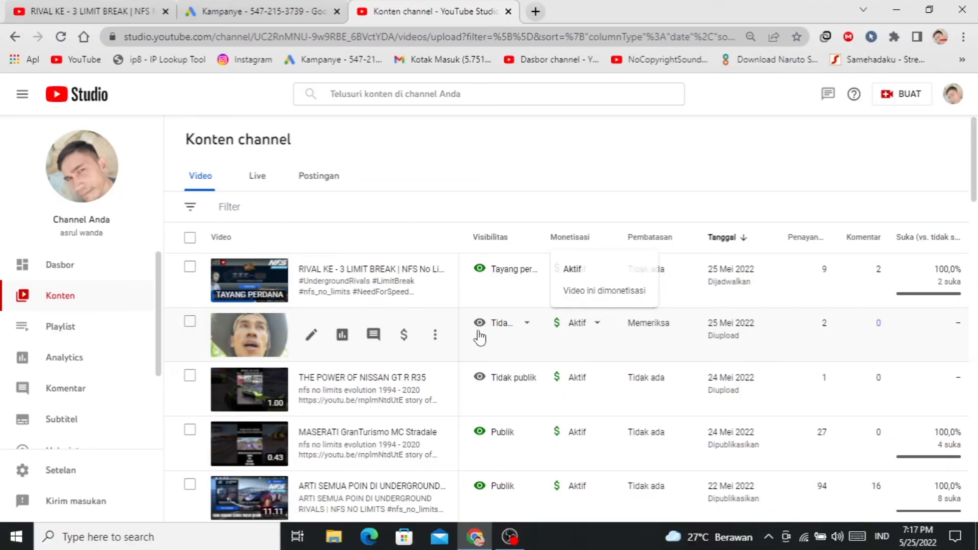
View the edited video on YouTube to check for ads, and return to the channel dashboard
{"action": "left_click", "coordinate": [436, 334]}
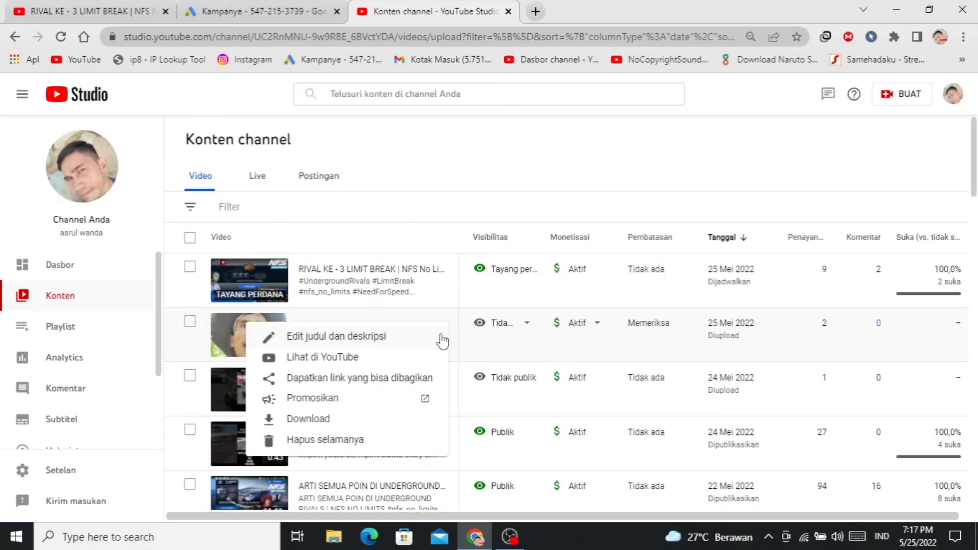
{"action": "left_click", "coordinate": [353, 358]}
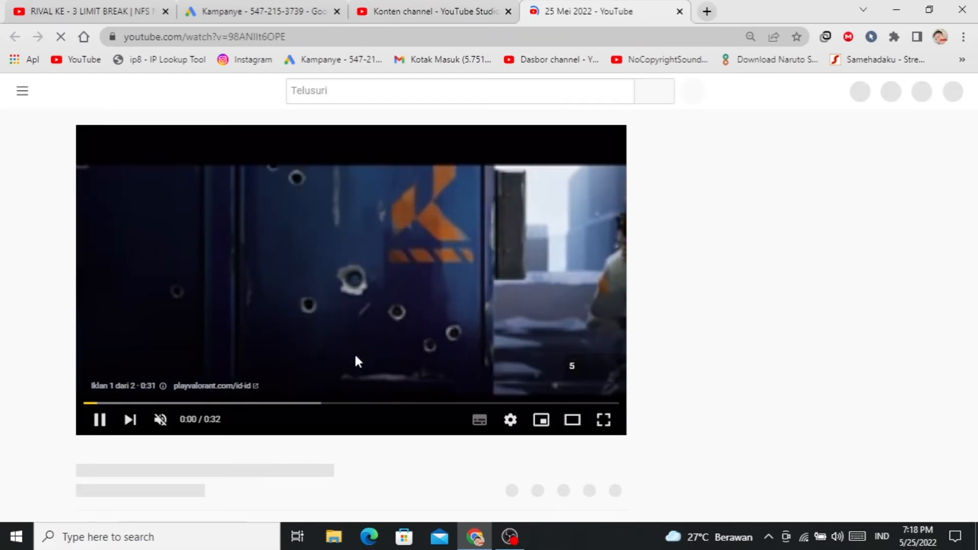
{"action": "scroll", "coordinate": [387, 356], "scroll_direction": "down", "scroll_amount": 2}
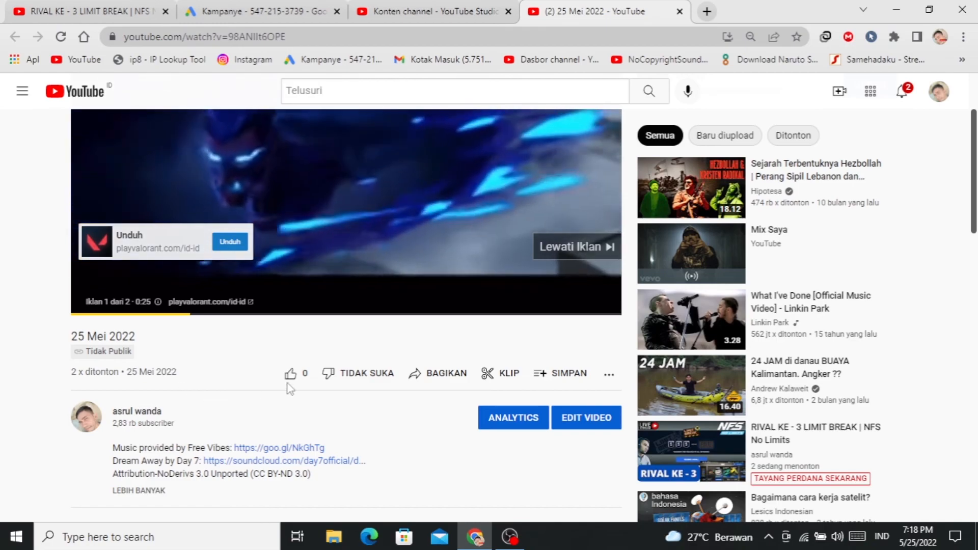
{"action": "mouse_move", "coordinate": [488, 258]}
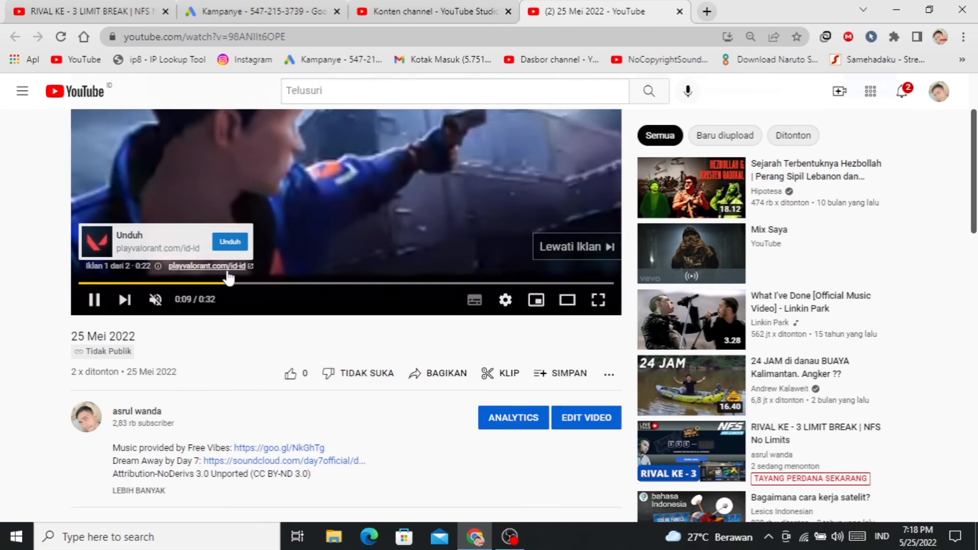
{"action": "left_click", "coordinate": [679, 11]}
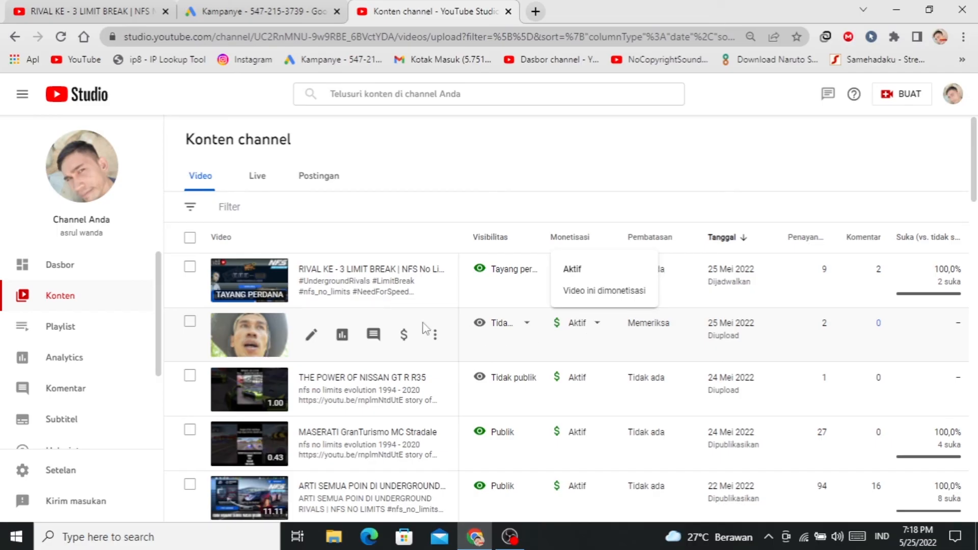
{"action": "left_click", "coordinate": [92, 265]}
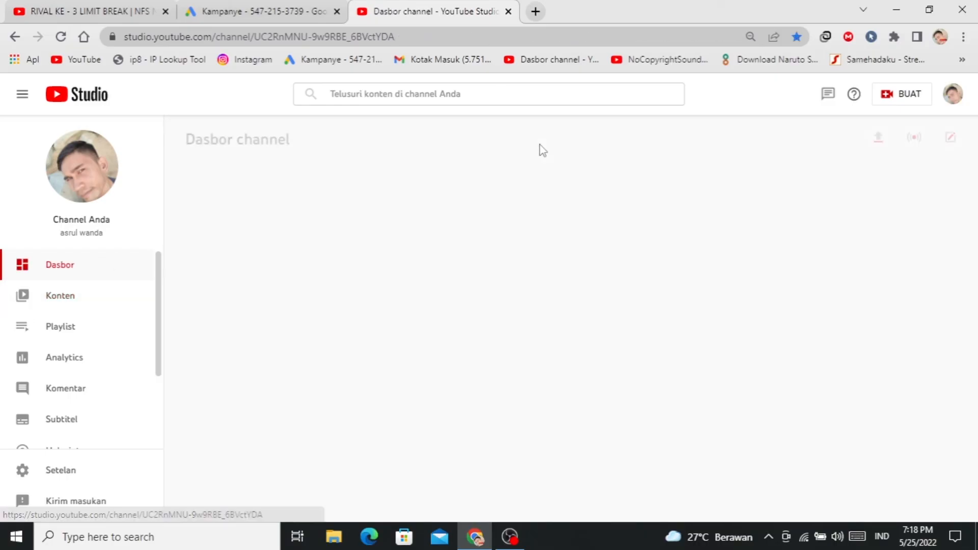